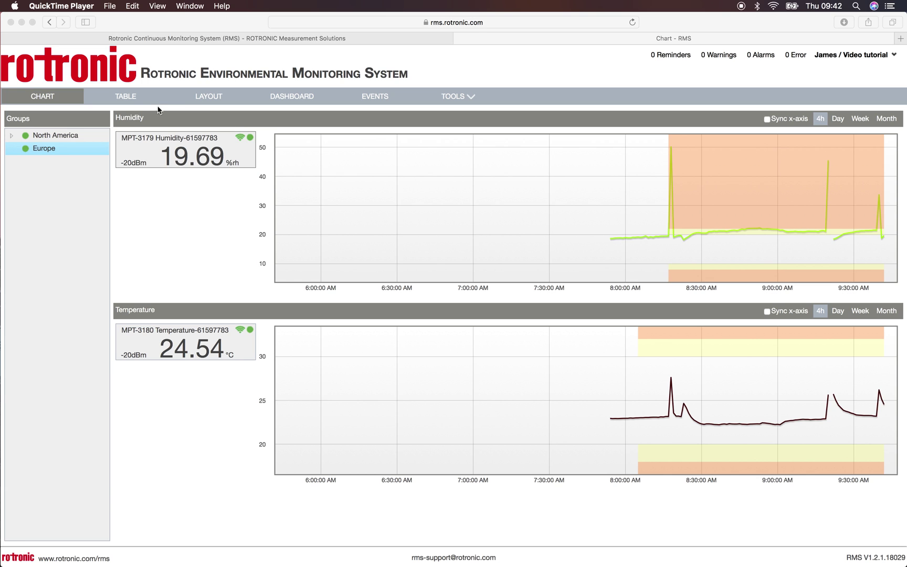
View Europe's measuring points as a table, with MPT-3179 in alarm, then return to the chart view.
click(120, 96)
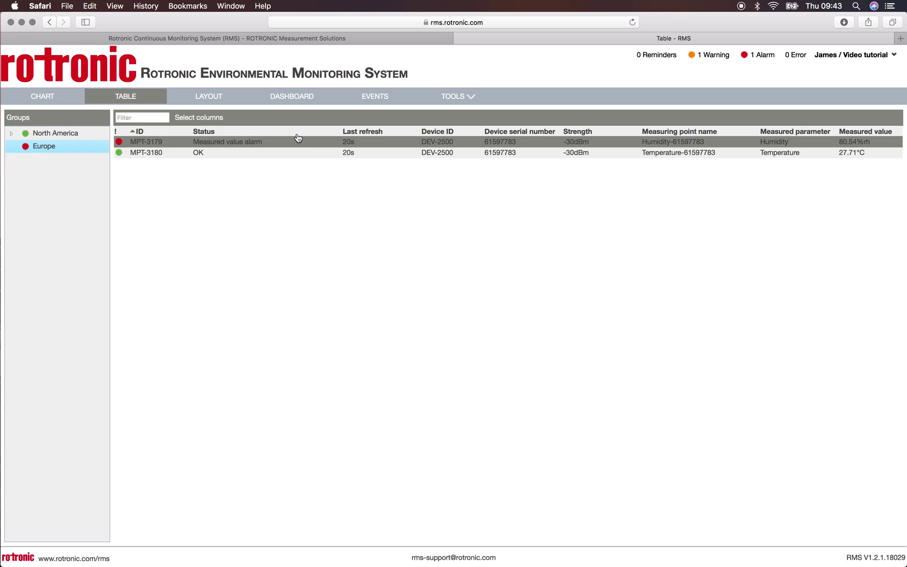
click(53, 105)
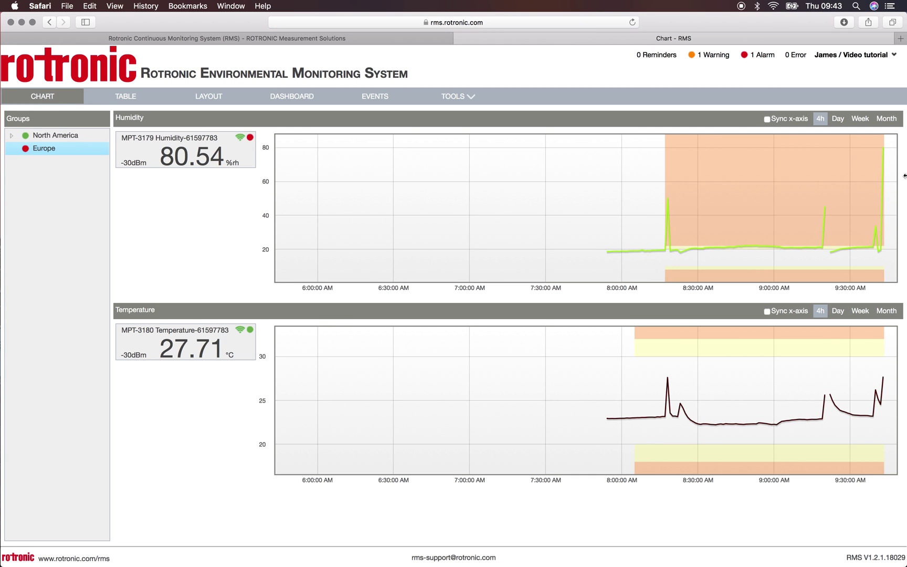
Bring up the inhibit dialog from the humidity sensor's red alarm dot and cancel it unchanged.
mouse_move(879, 232)
click(250, 138)
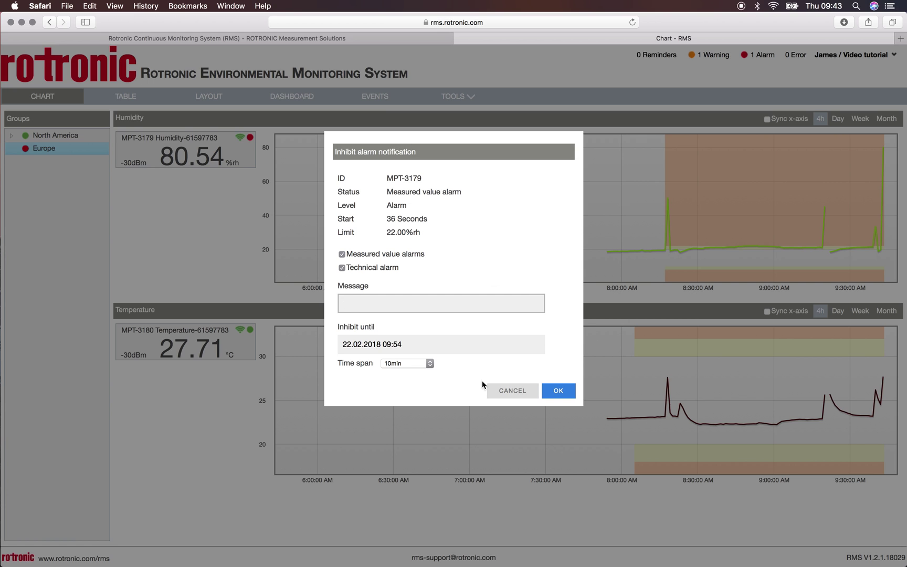
click(523, 393)
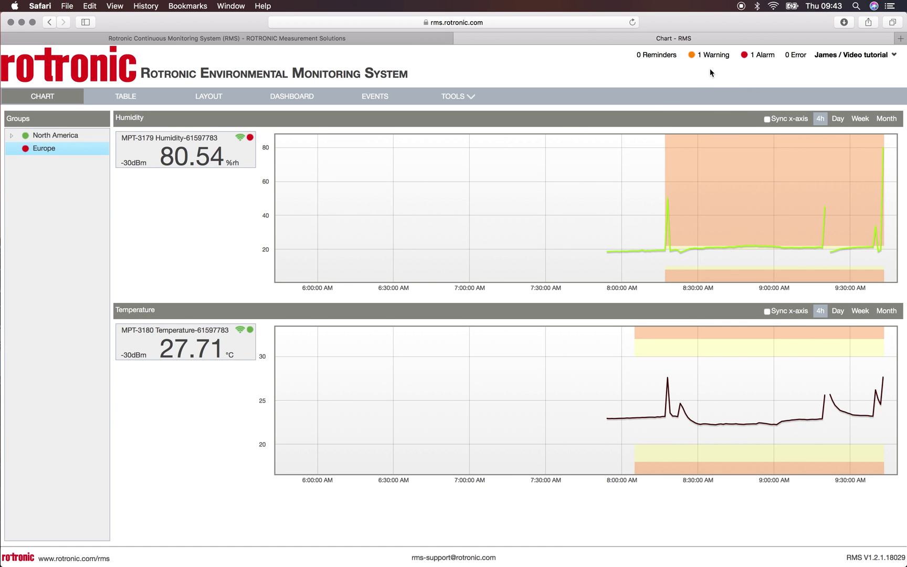
Open the '1 Alarm' event list and expand event EVT-10536558 for MPT-3179 humidity.
click(762, 55)
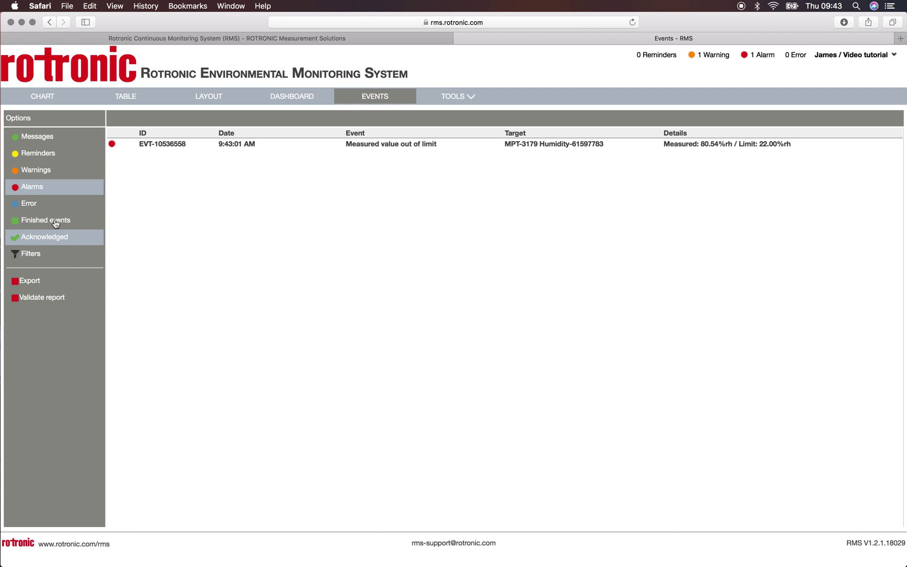
click(403, 149)
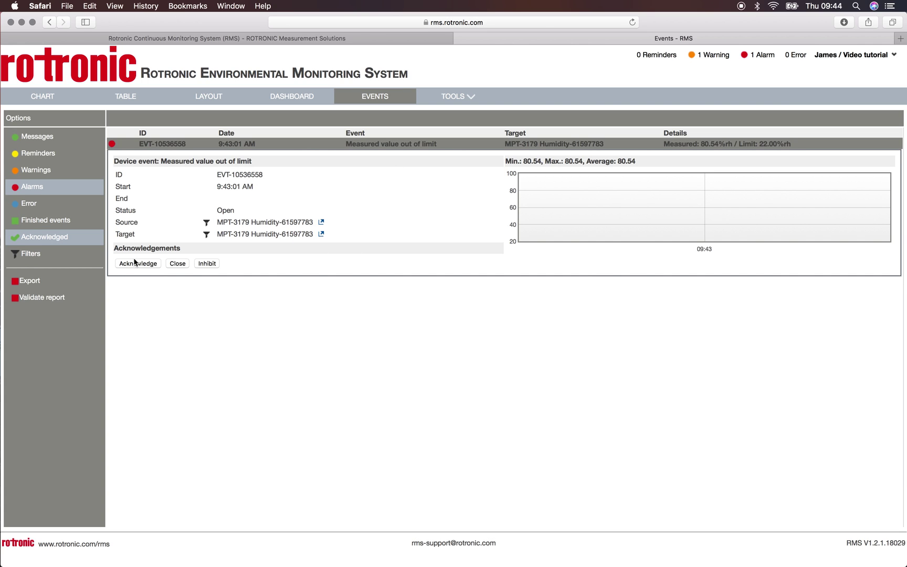
Inhibit the MPT-3179 humidity alarm for 10min with message 'Test', then return to the chart.
click(205, 264)
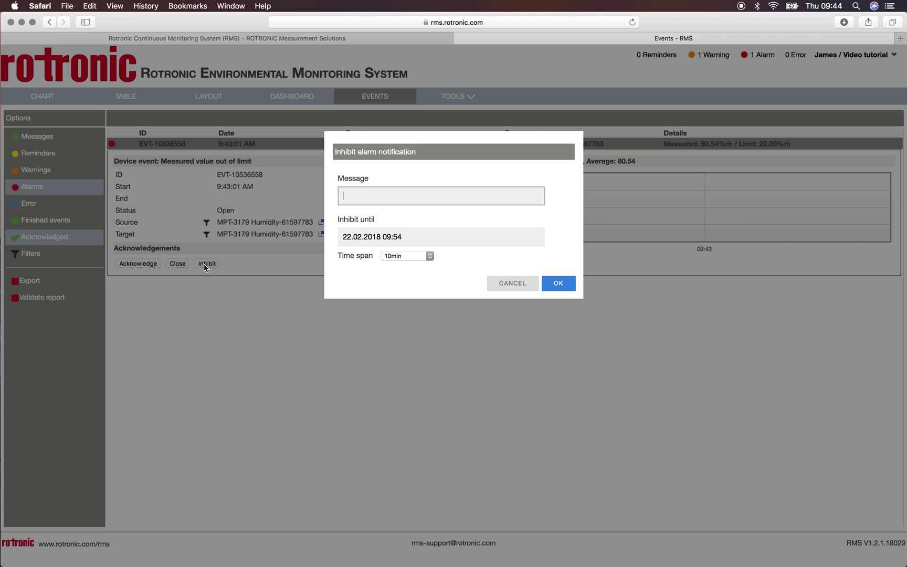
text(Test)
click(430, 256)
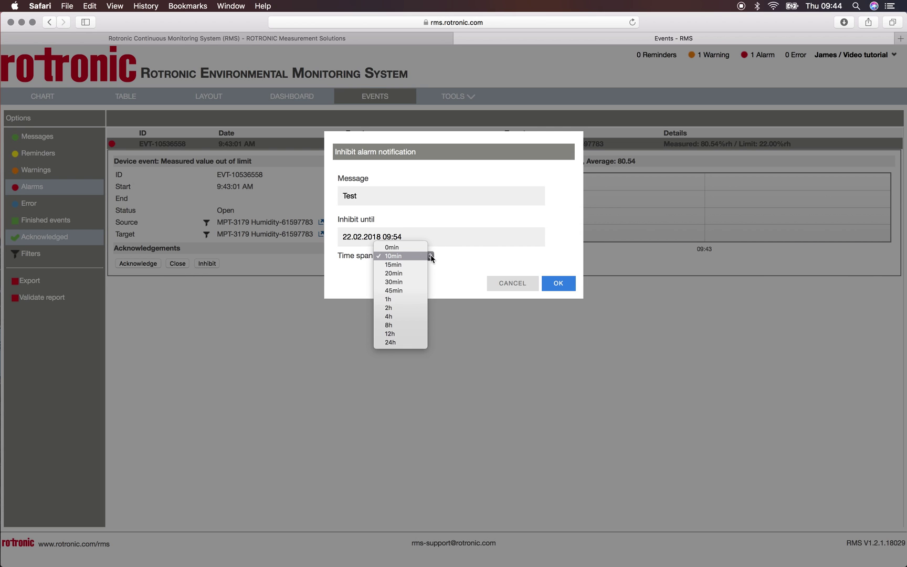
click(405, 255)
click(560, 284)
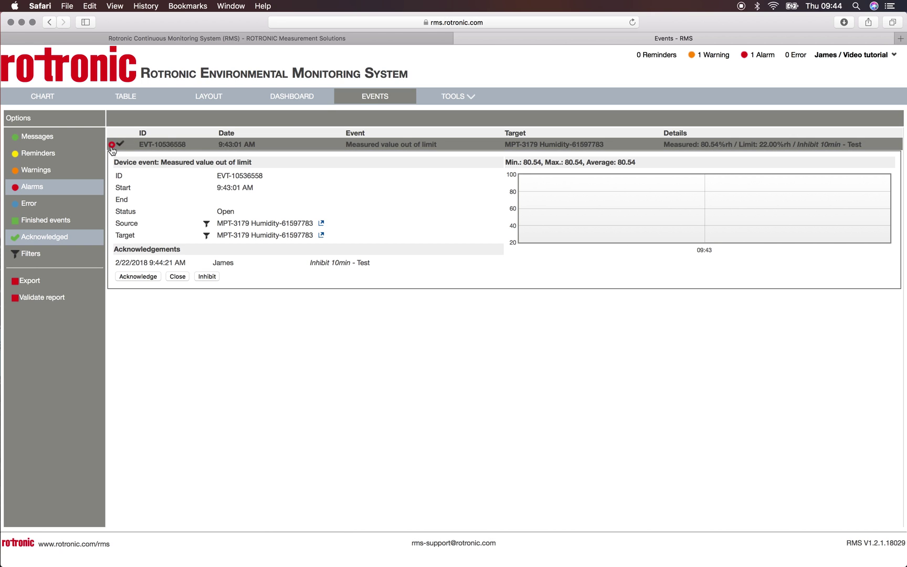
click(59, 99)
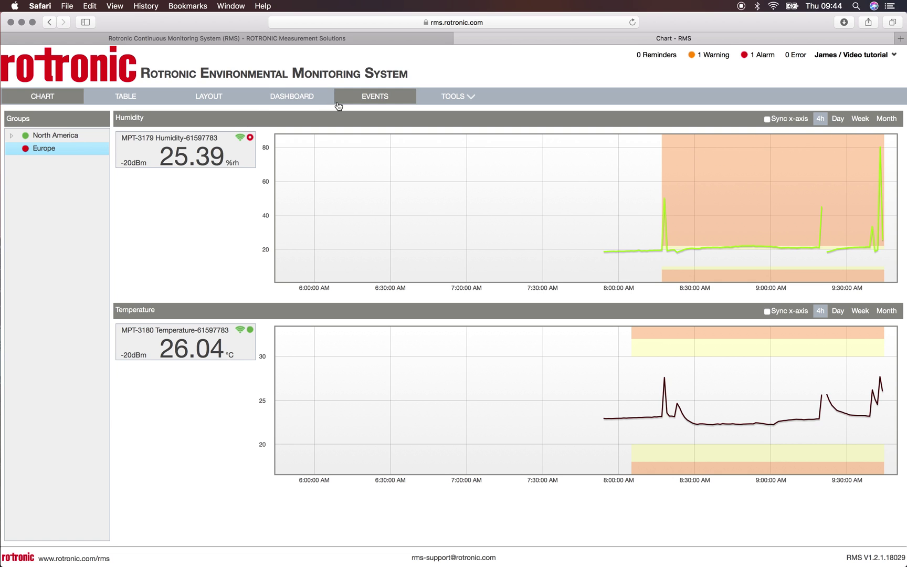
Switch to the measuring points table.
click(122, 99)
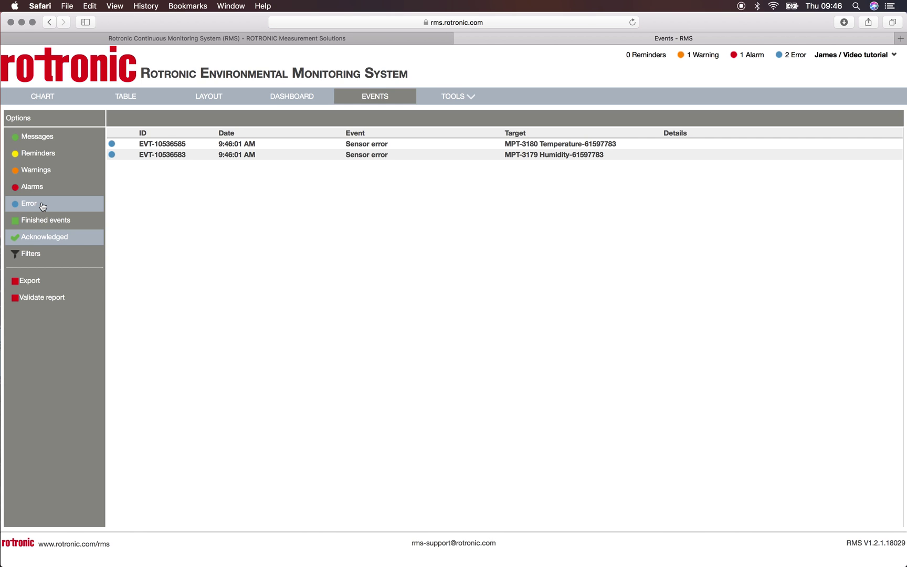
Acknowledge the MPT-3180 temperature sensor error with the note 'Probe was removed'.
click(378, 150)
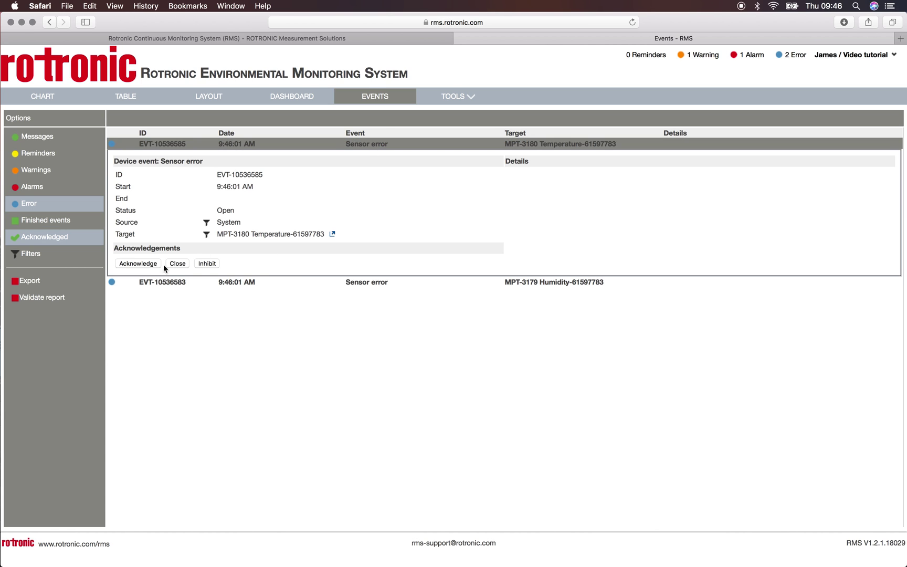
click(137, 264)
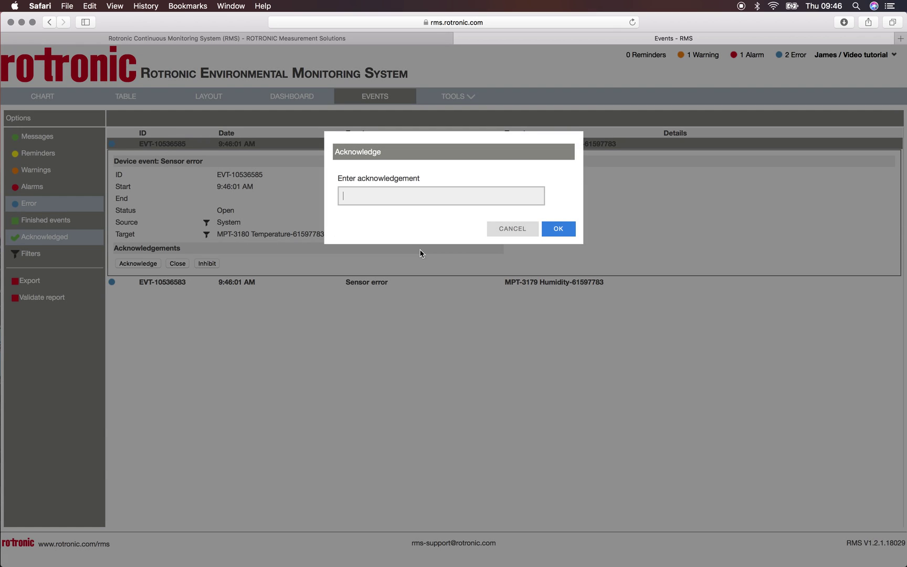
text(Probes)
key(BackSpace)
key(BackSpace)
text(was removed)
click(568, 232)
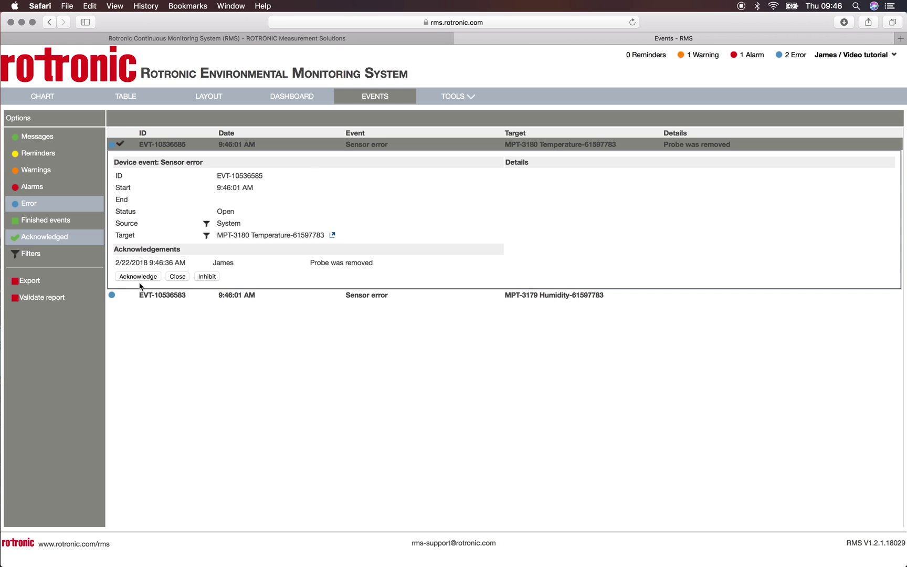
Acknowledge the MPT-3179 humidity sensor error with the note 'Probe was removed'.
click(175, 297)
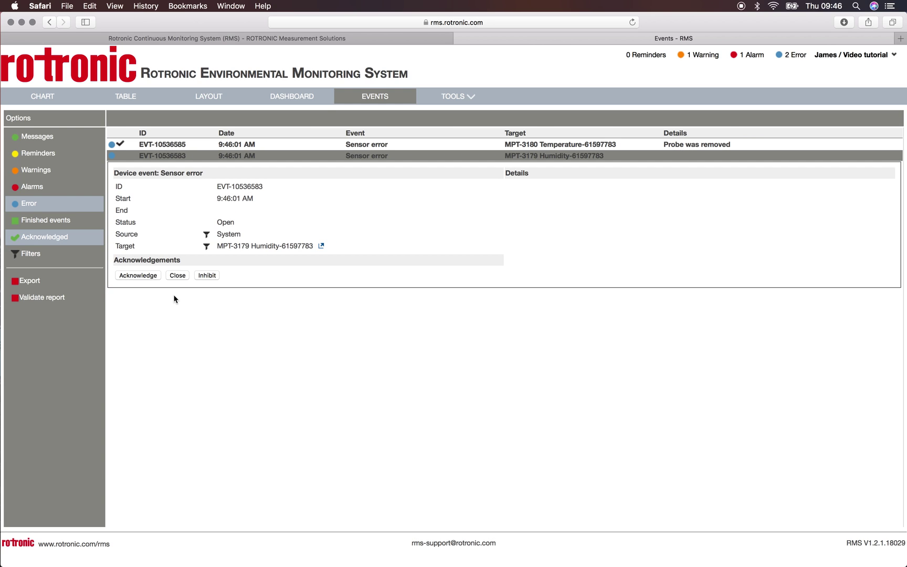
click(134, 278)
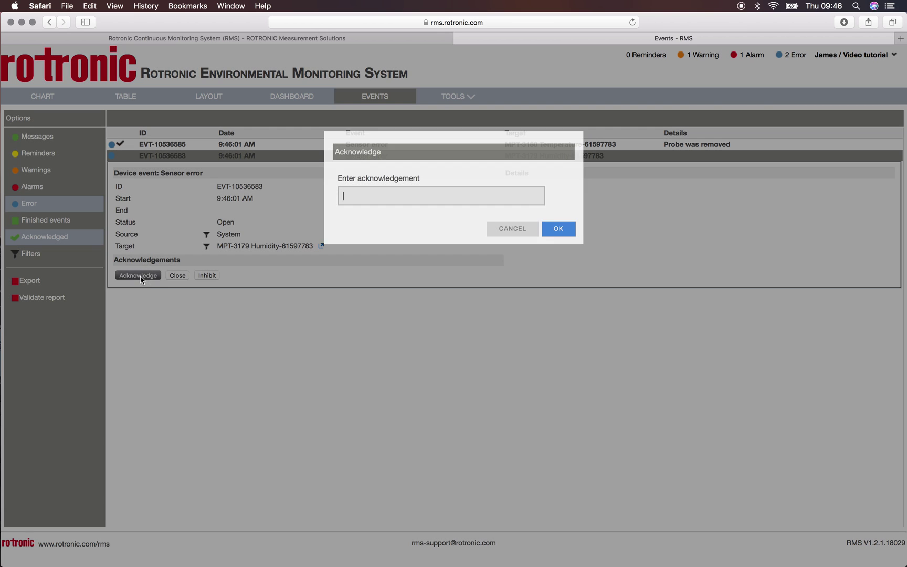
text(Probe was )
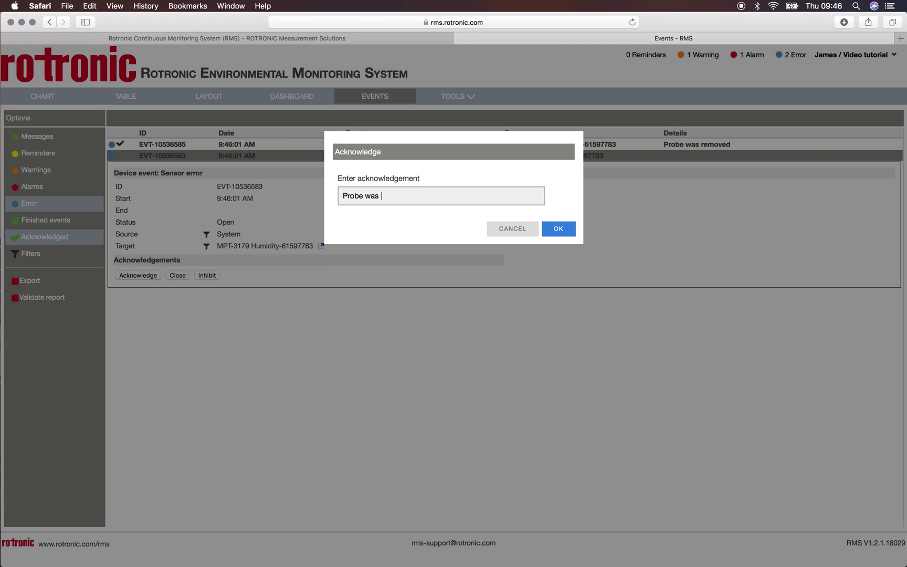
text(removed)
click(559, 229)
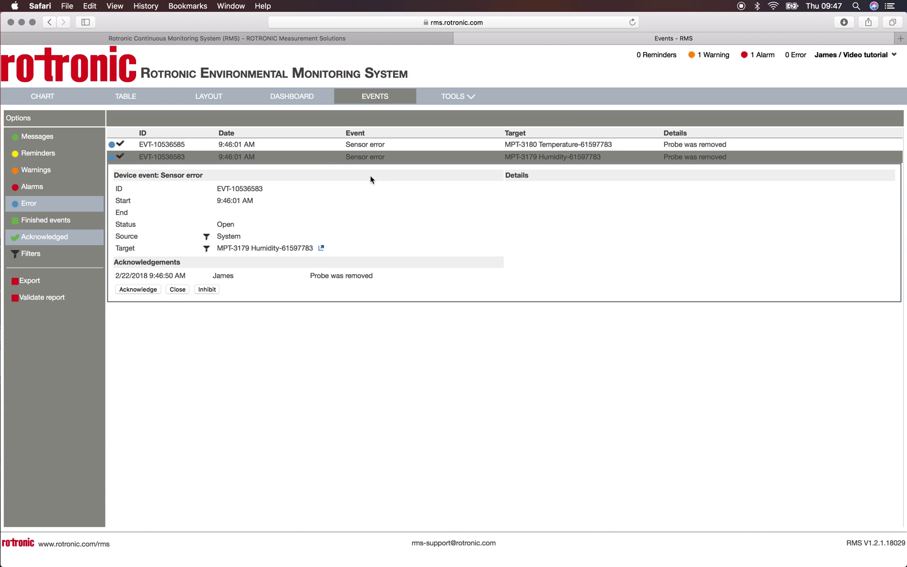
click(131, 100)
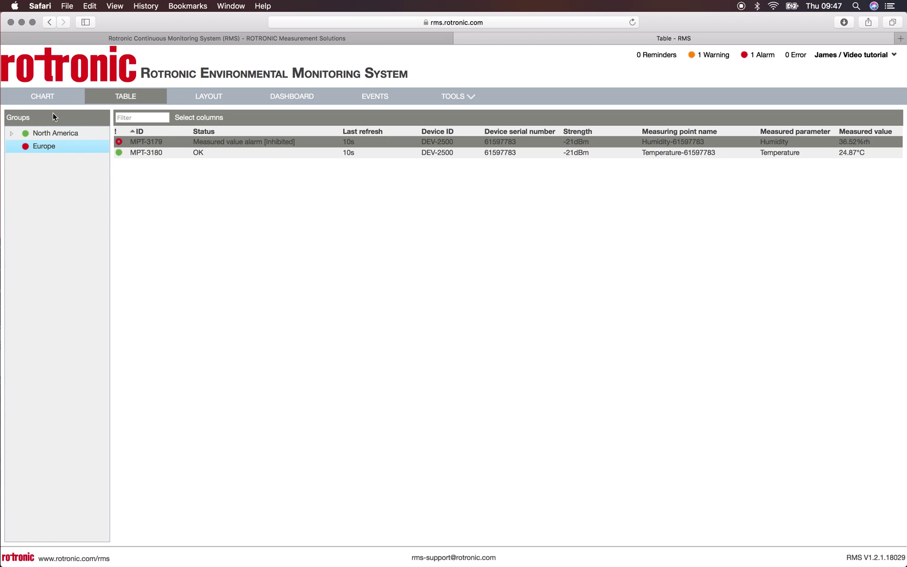
Switch to the chart view showing humidity at 36.52%rh and temperature at 24.87°C.
click(48, 98)
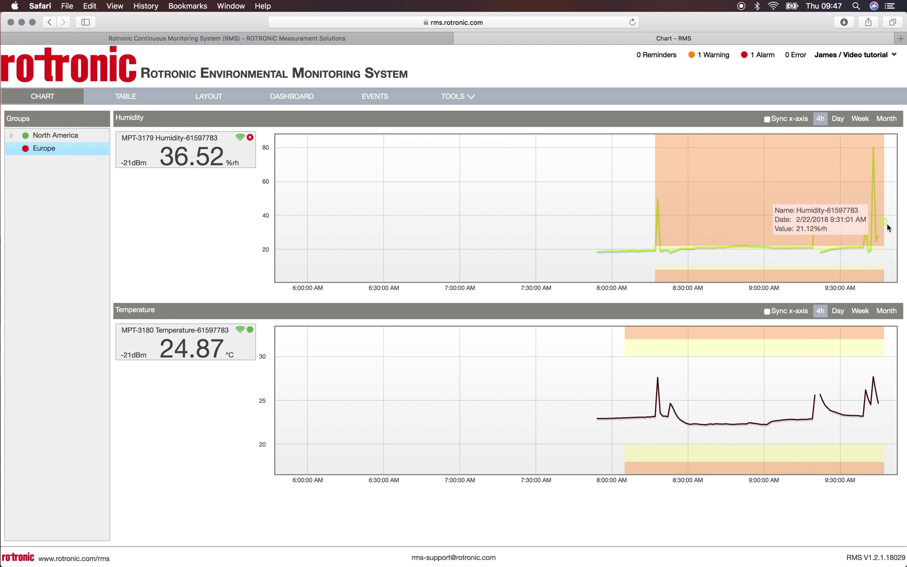
In the events list, turn on Alarms, Warnings and Finished events.
click(373, 97)
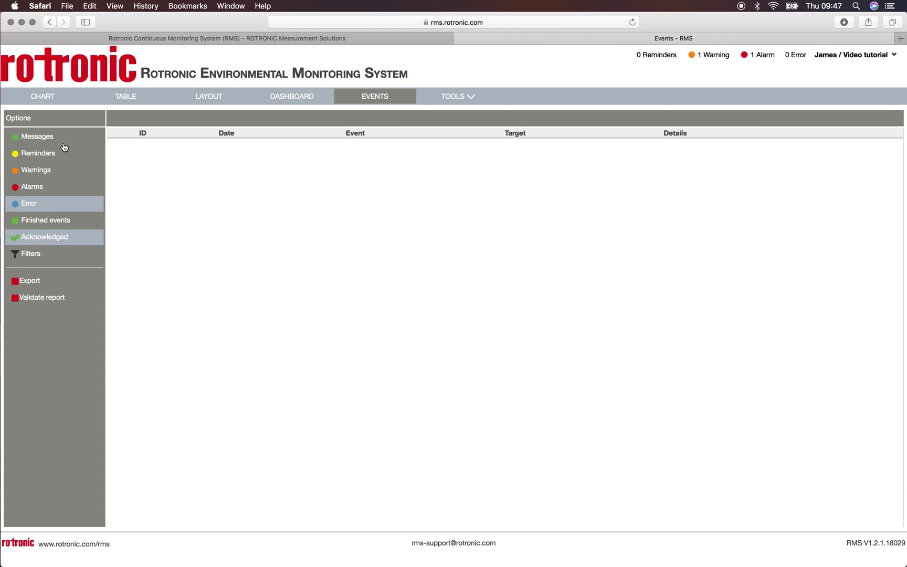
click(31, 188)
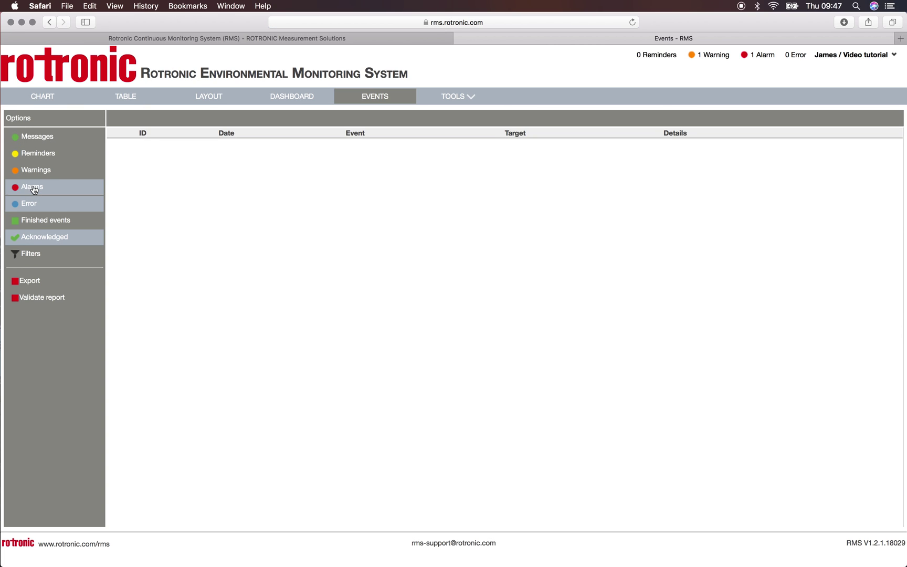
click(28, 175)
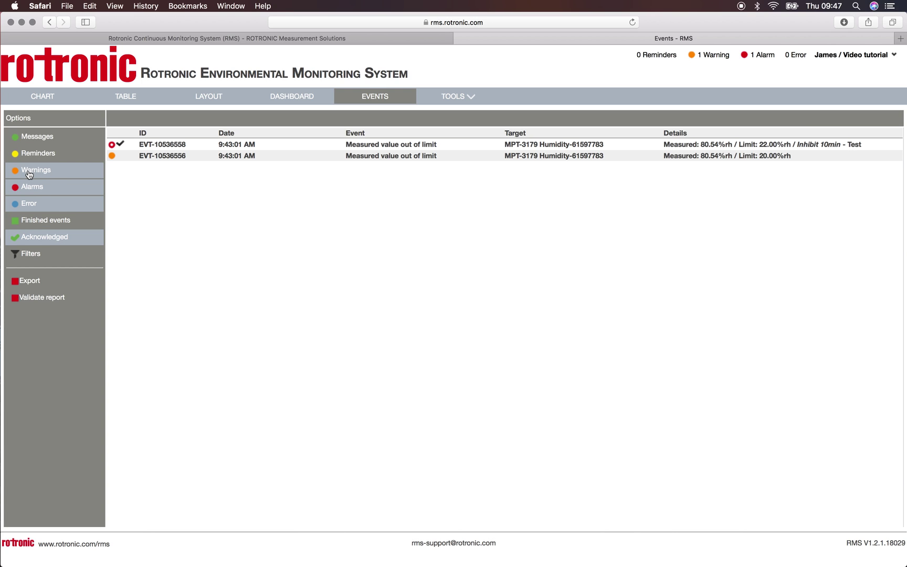
click(50, 226)
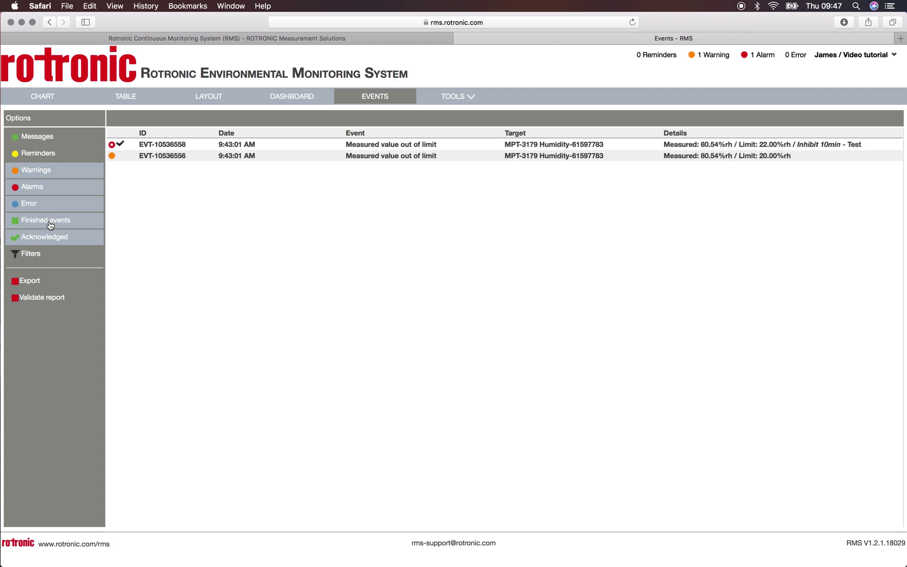